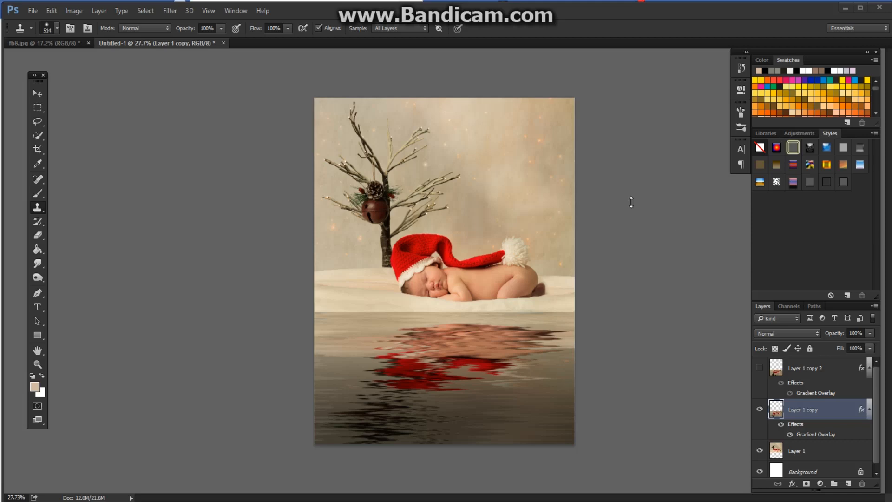
Extend the fb8.jpg canvas downward by a relative 100 percent of its height, anchoring the photo at the top centre.
click(69, 43)
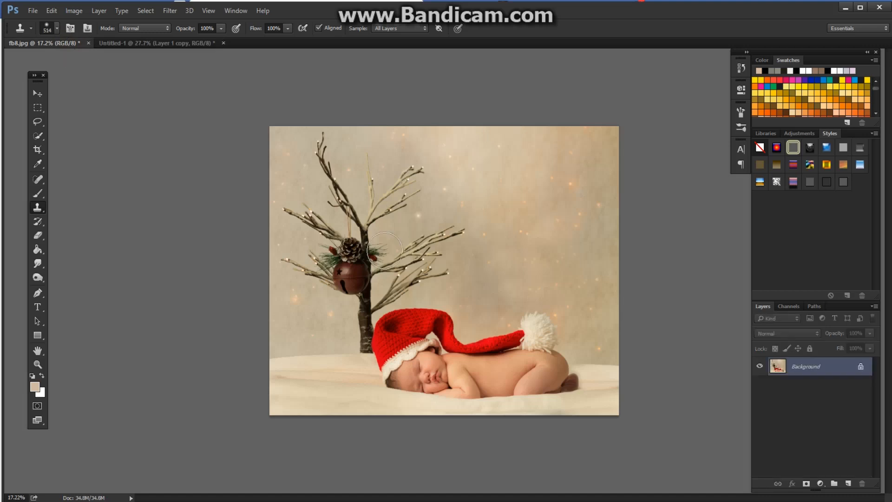
scroll(652, 406, down, 2)
scroll(653, 406, down, 2)
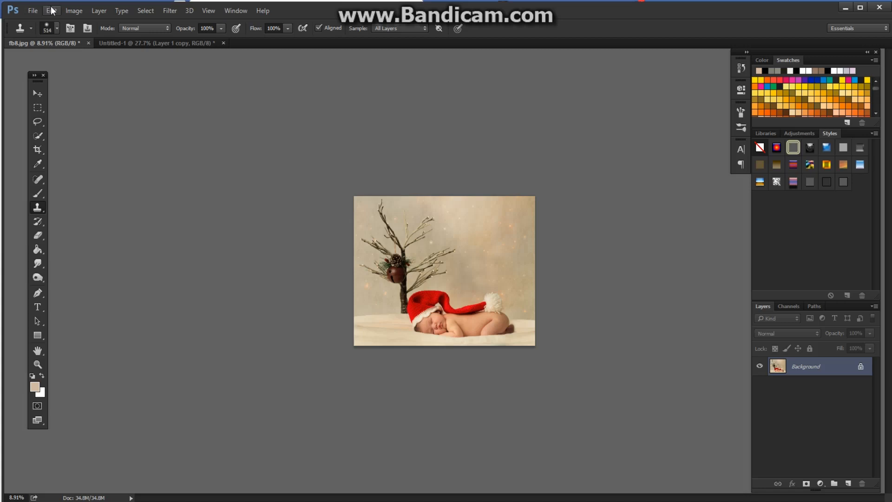
click(70, 11)
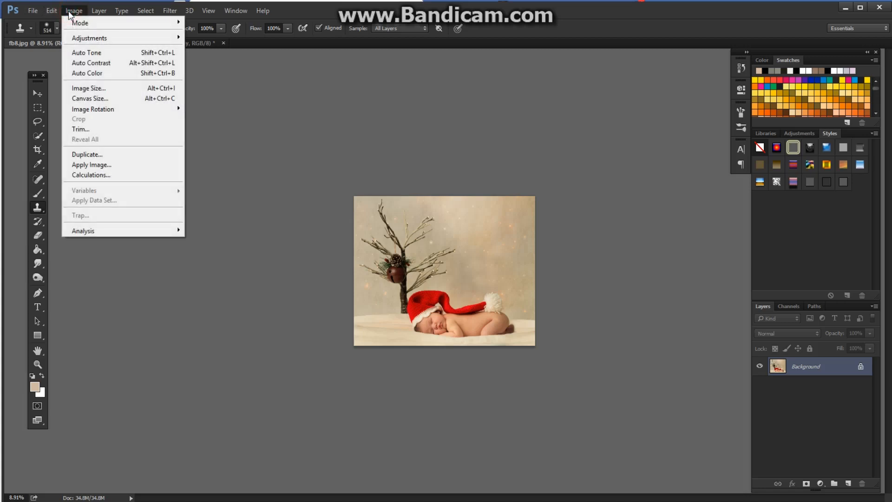
click(82, 98)
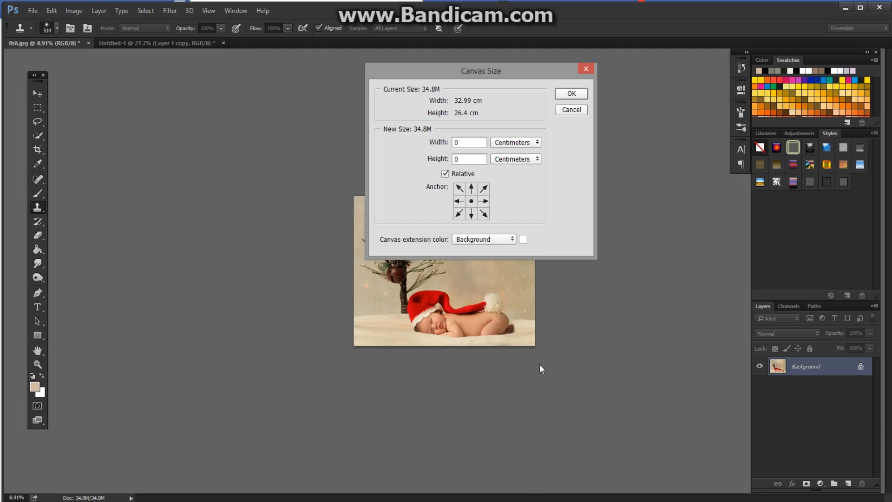
click(444, 175)
click(444, 175)
click(497, 159)
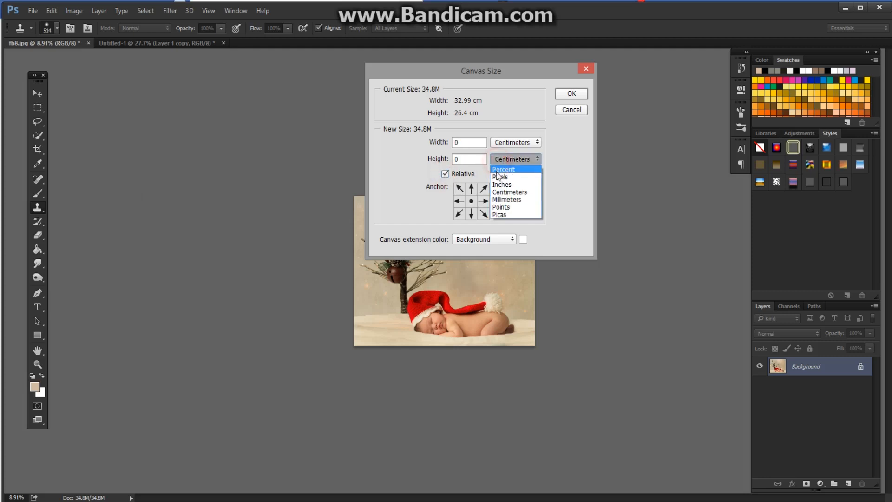
click(502, 171)
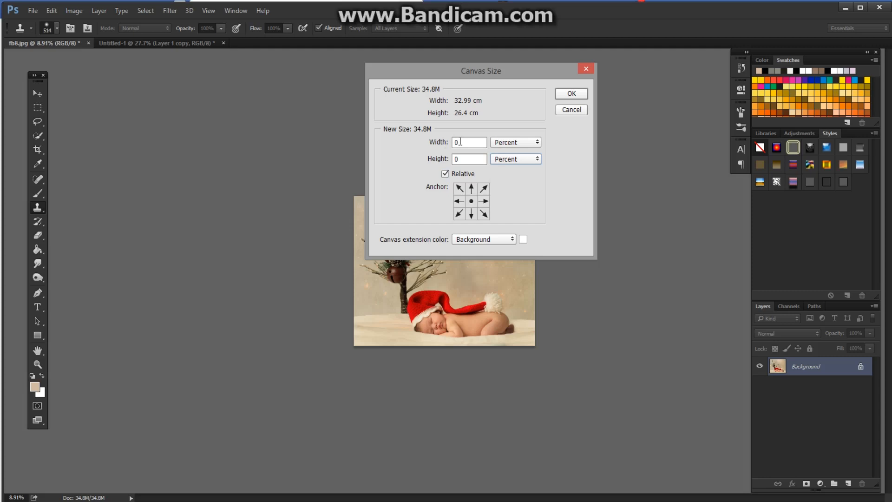
double_click(457, 159)
text(100)
click(473, 189)
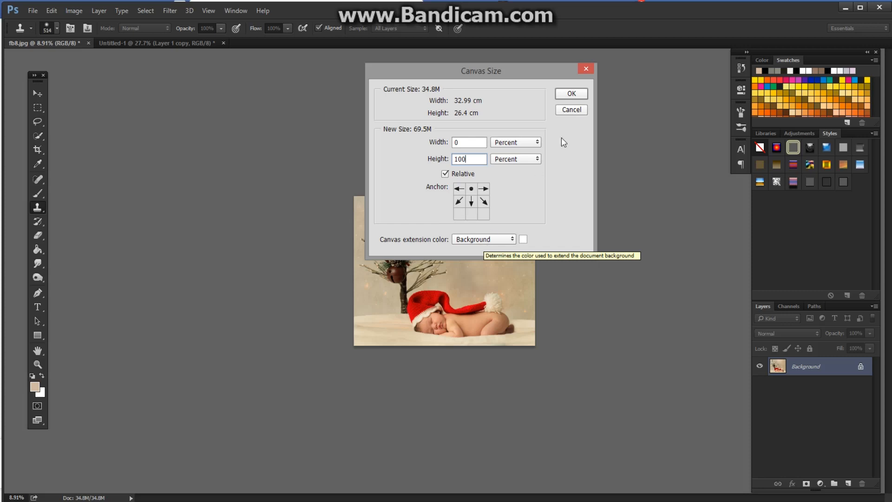
click(568, 94)
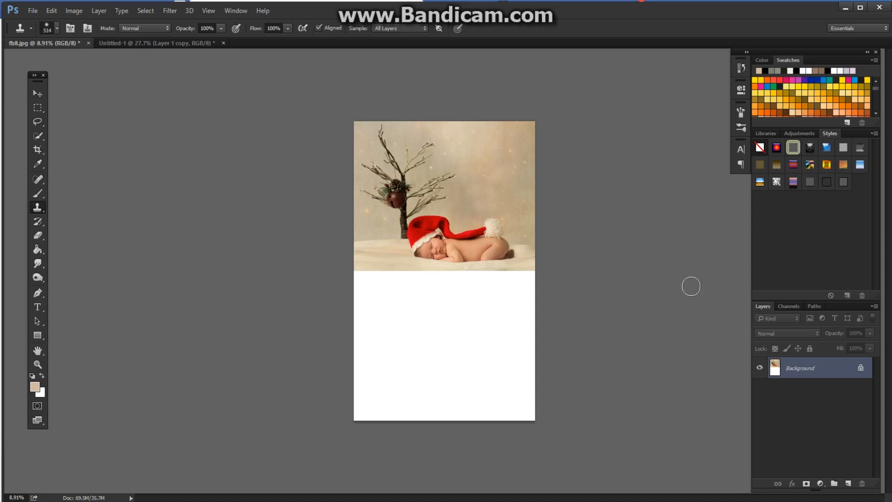
Select the rectangular photo area above the blank white extension and copy it to a new layer.
click(38, 108)
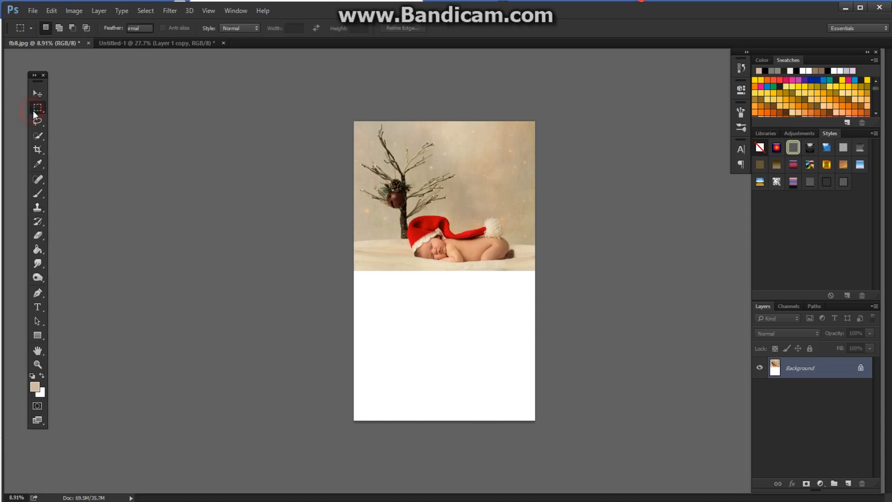
drag(353, 121, 542, 270)
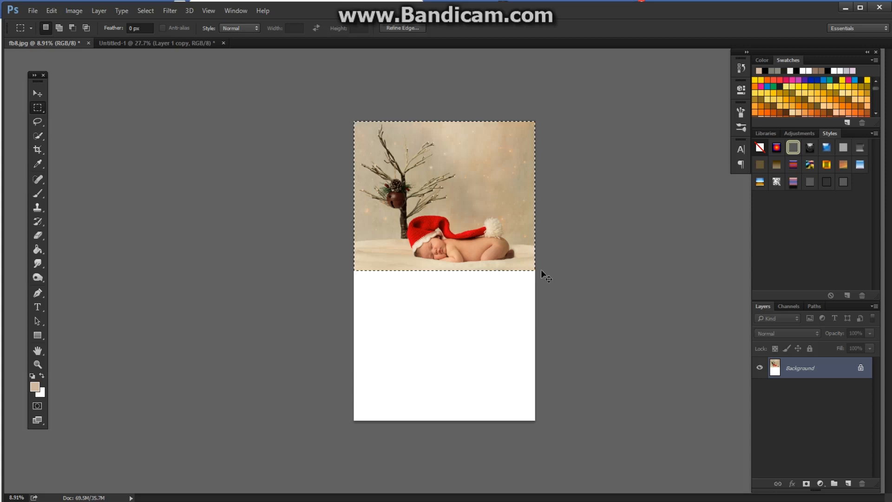
key(ctrl+j)
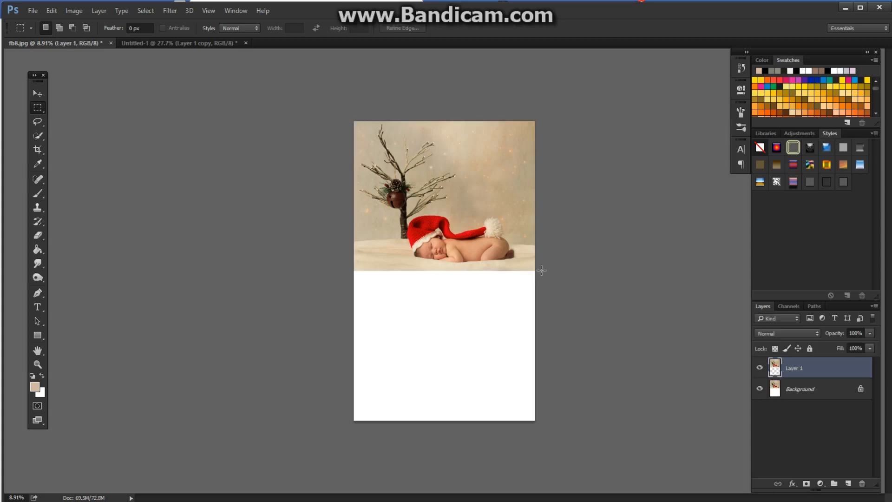
Flip the copied photo vertically to -100% height so it mirrors the original and fills the white area below.
key(ctrl+t)
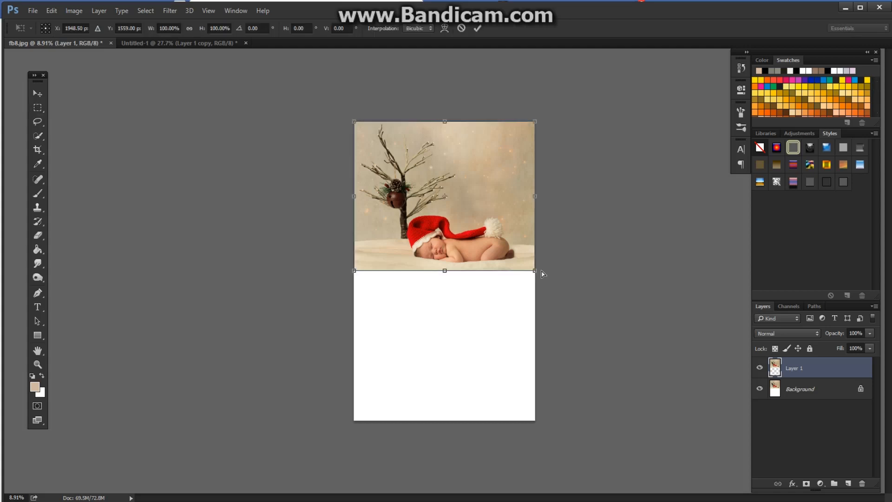
drag(444, 122, 446, 424)
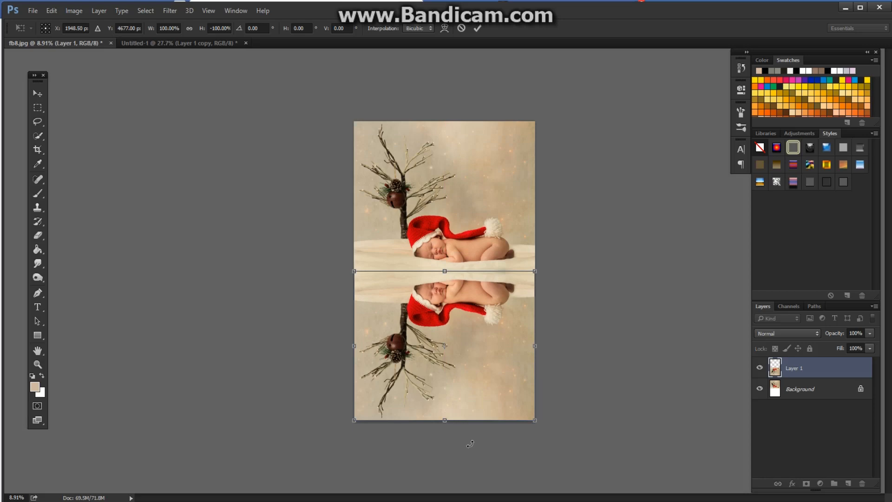
key(m)
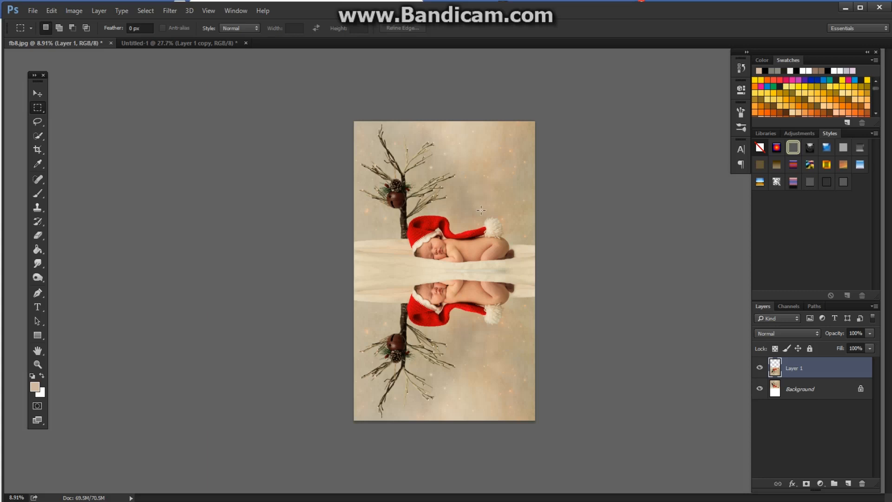
Darken the mirrored photo on Layer 1 by setting its brightness to -33.
click(76, 11)
mouse_move(86, 40)
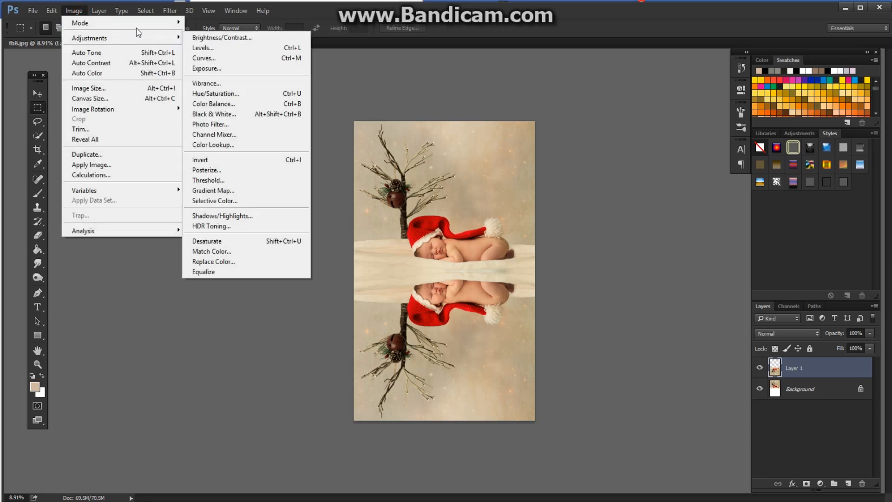
click(197, 40)
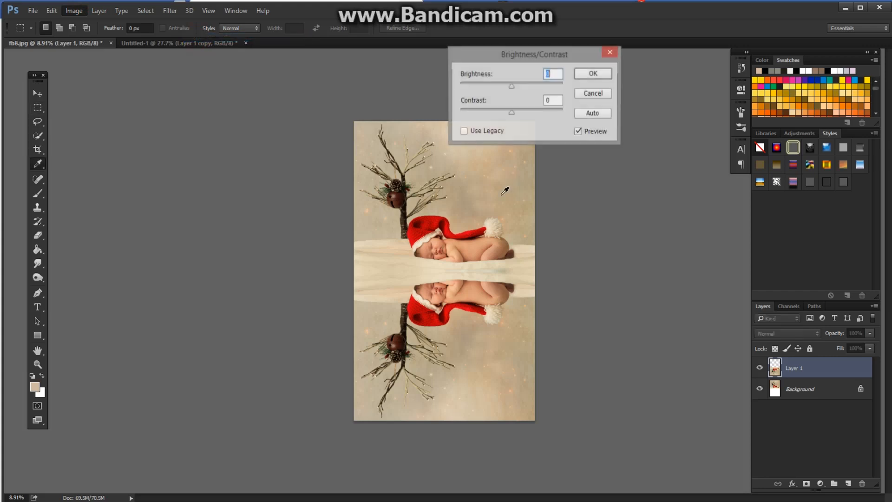
click(512, 86)
drag(512, 87, 498, 92)
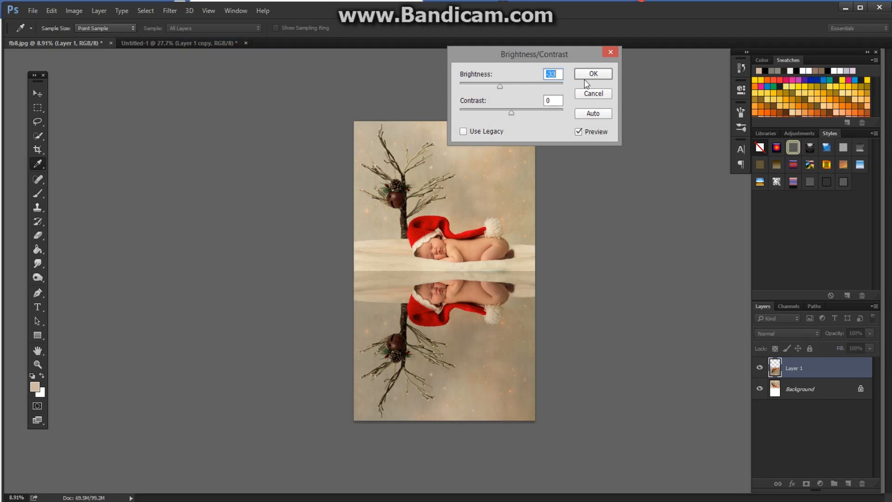
click(586, 76)
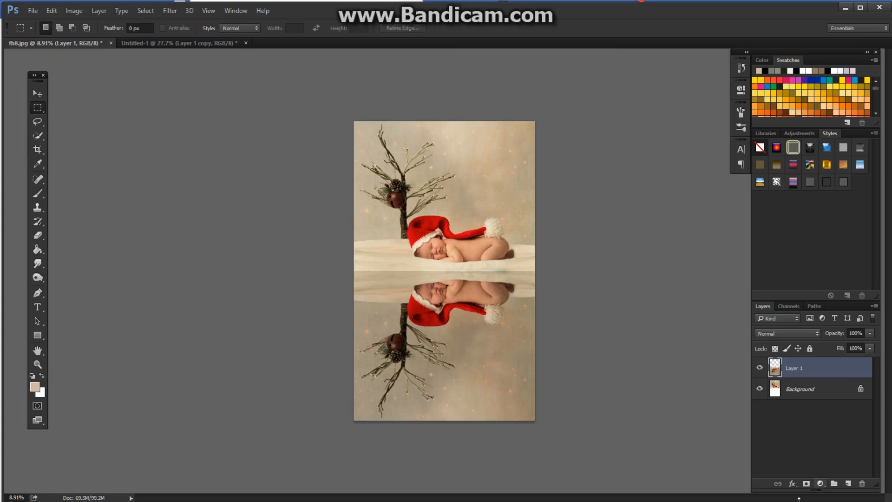
Add a Gradient Overlay effect to Layer 1 with the Overlay blend mode and the Neutral Density gradient preset.
click(793, 484)
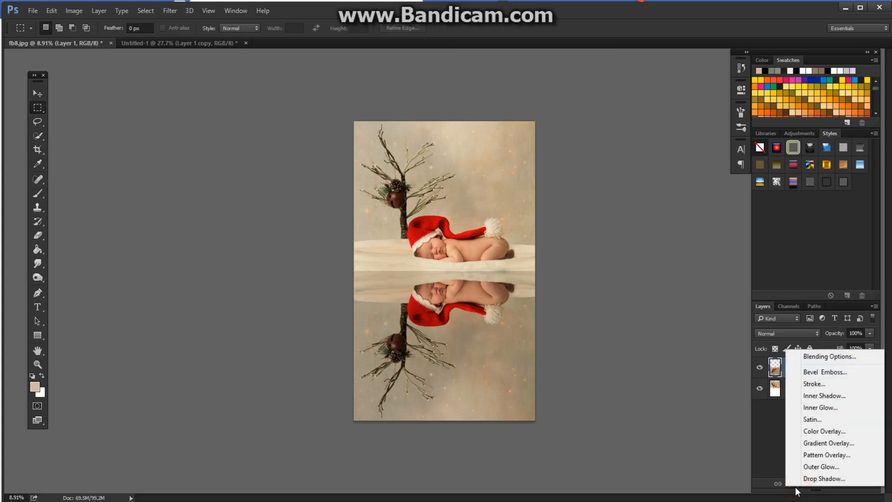
click(806, 443)
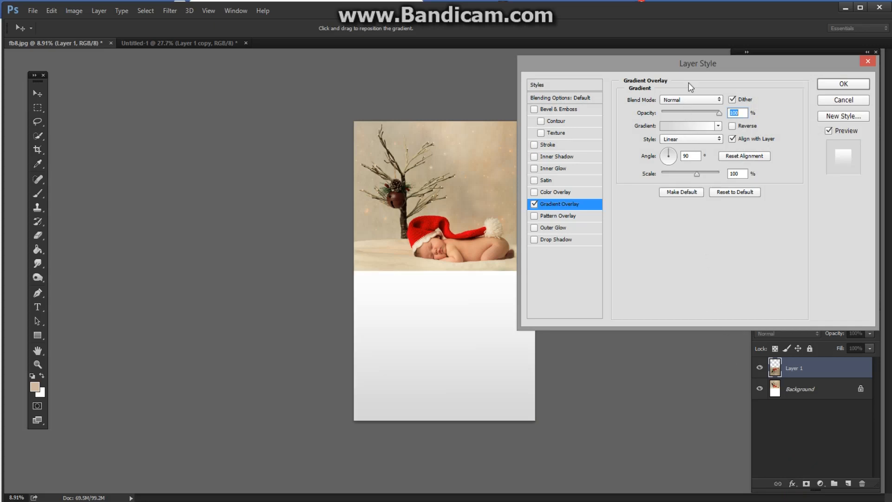
click(687, 100)
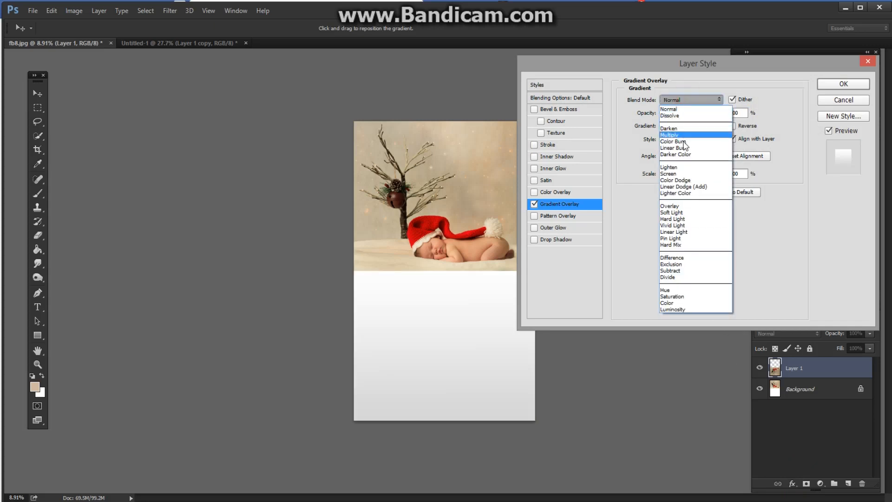
click(678, 207)
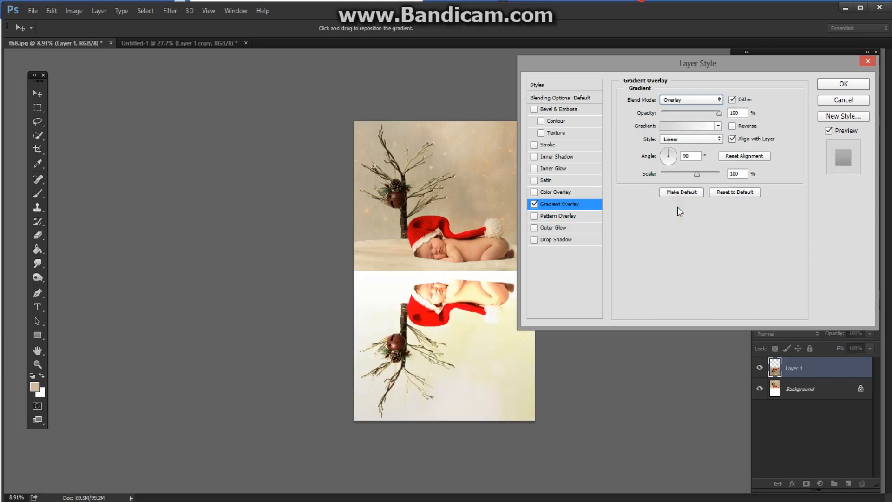
click(695, 122)
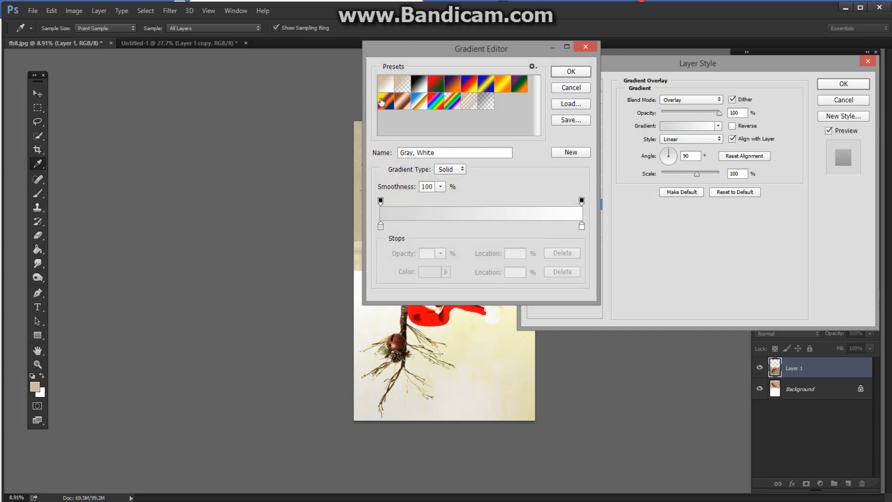
click(486, 104)
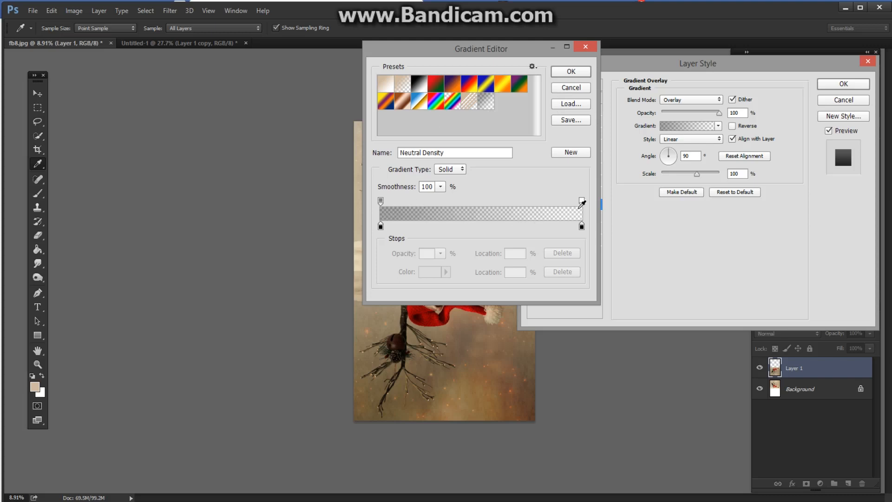
click(571, 71)
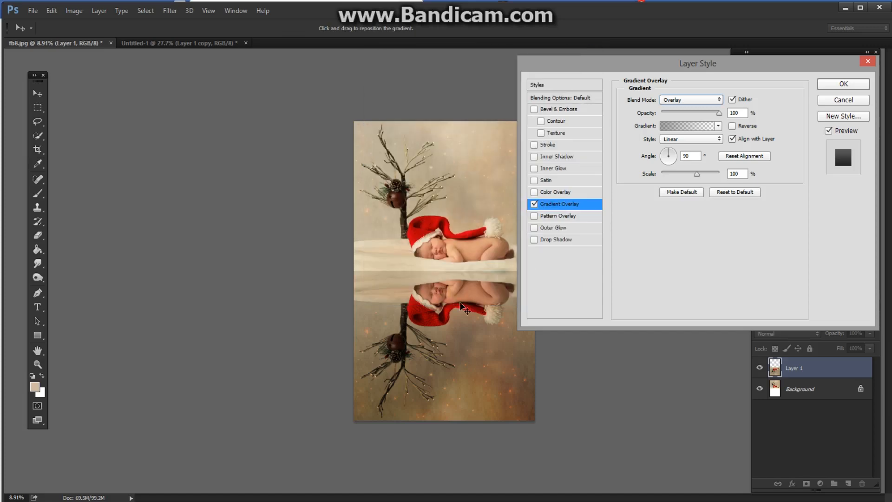
Set the gradient overlay's scale to 60% and its opacity to about 55%, and apply the layer style.
click(695, 175)
drag(689, 177, 679, 180)
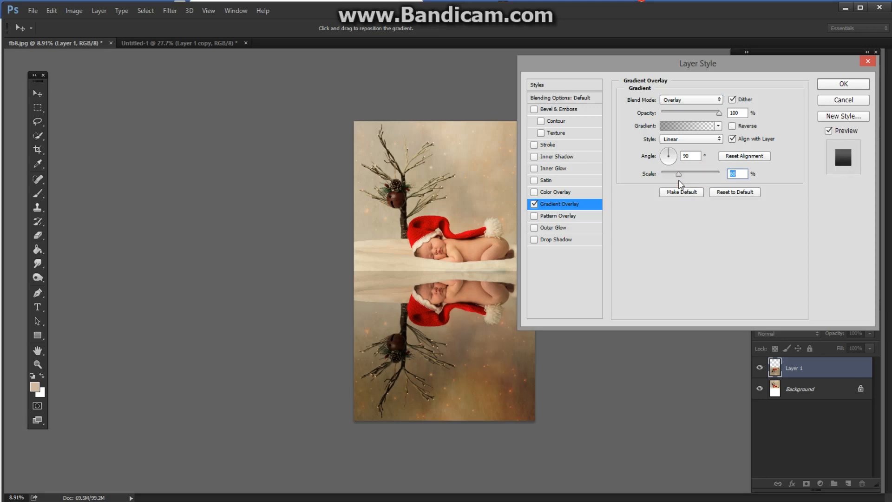
click(713, 112)
drag(690, 124, 693, 123)
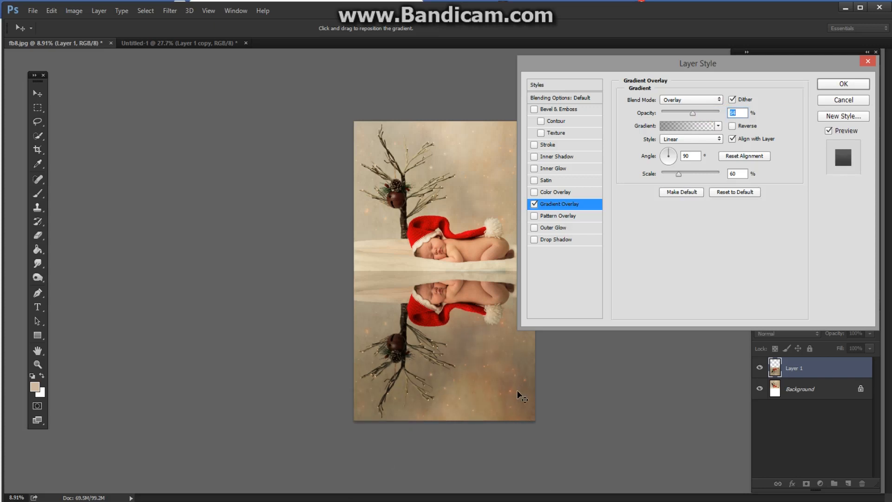
click(835, 84)
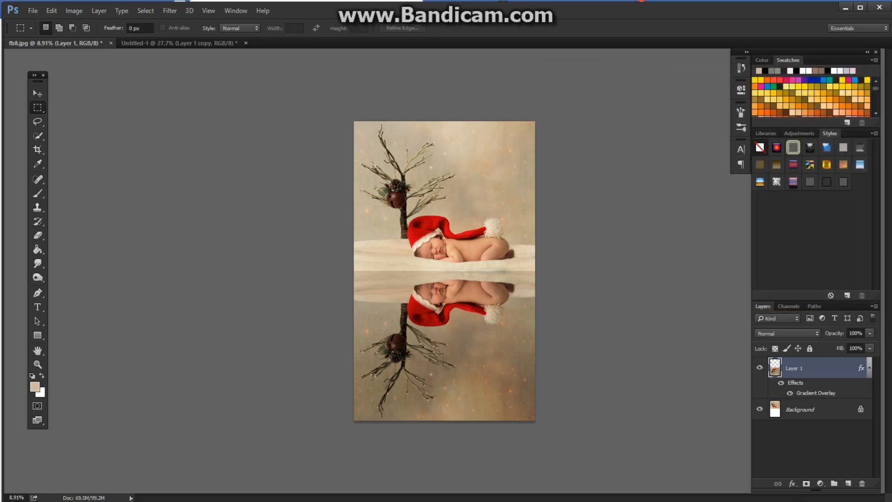
click(792, 484)
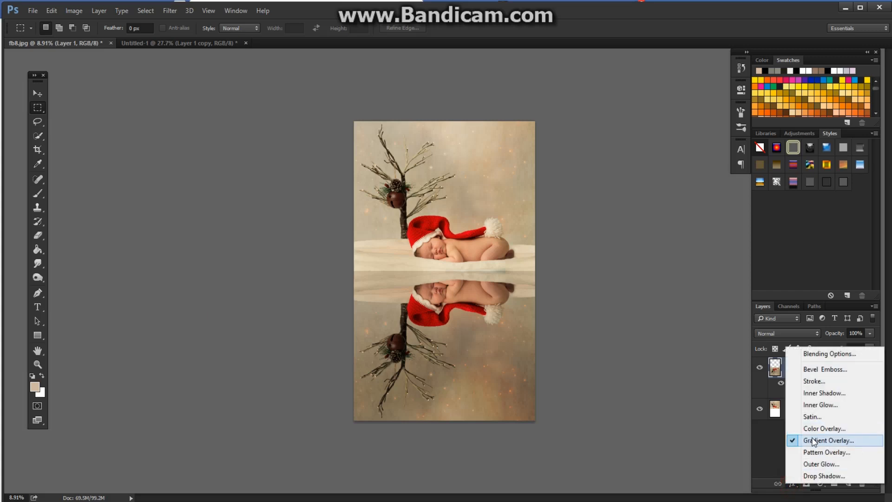
click(731, 404)
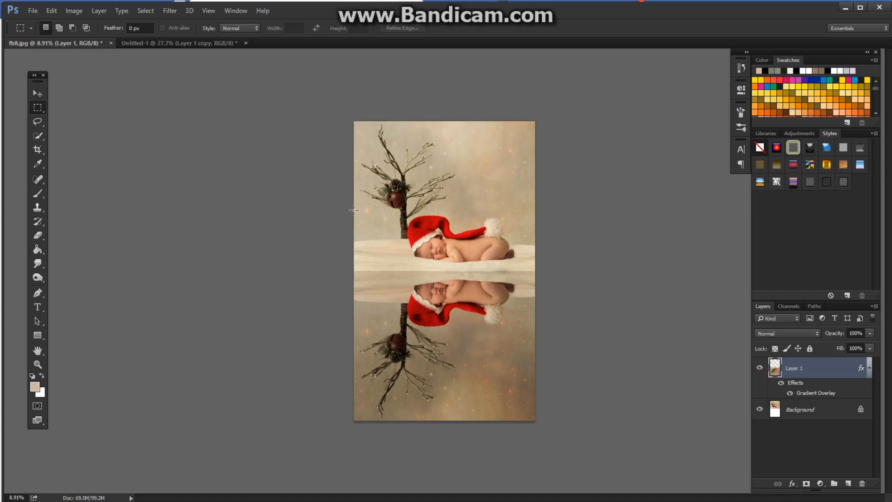
Start the Wave distortion on the mirrored photo in Layer 1 and set its amplitude to minimum 28 and maximum 29.
click(170, 11)
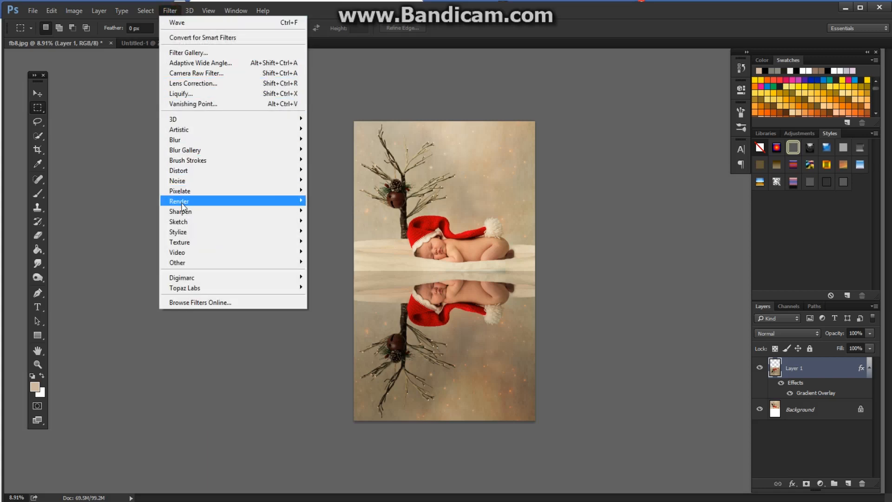
mouse_move(186, 180)
key(Up)
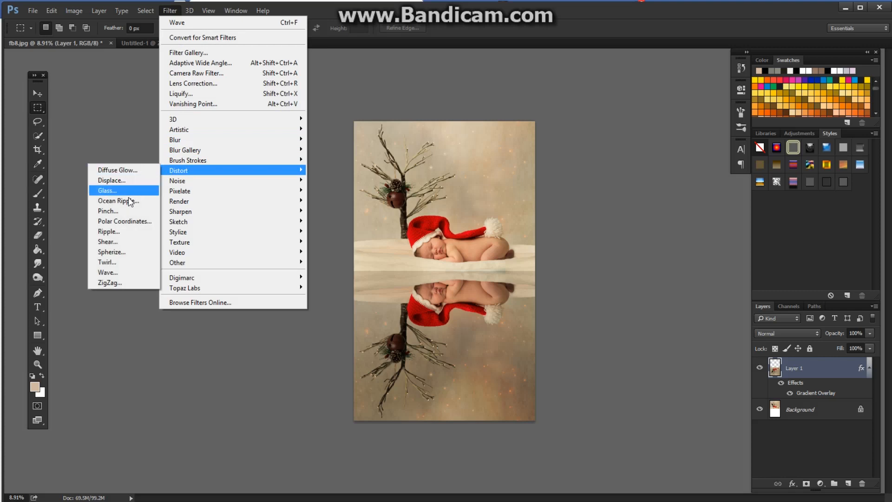
click(116, 271)
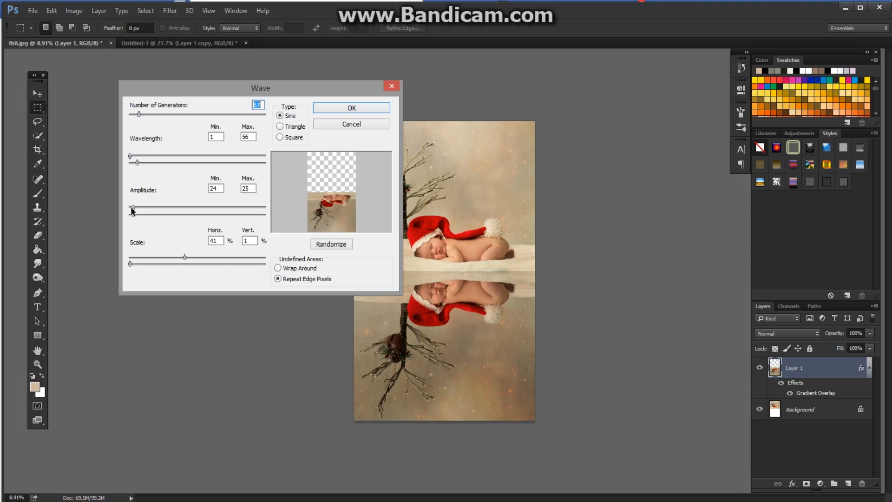
drag(132, 207, 153, 210)
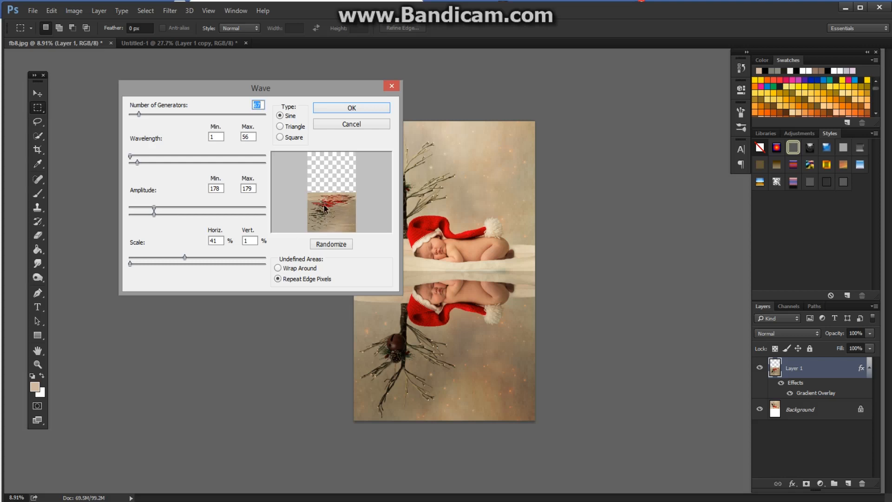
drag(154, 210, 278, 228)
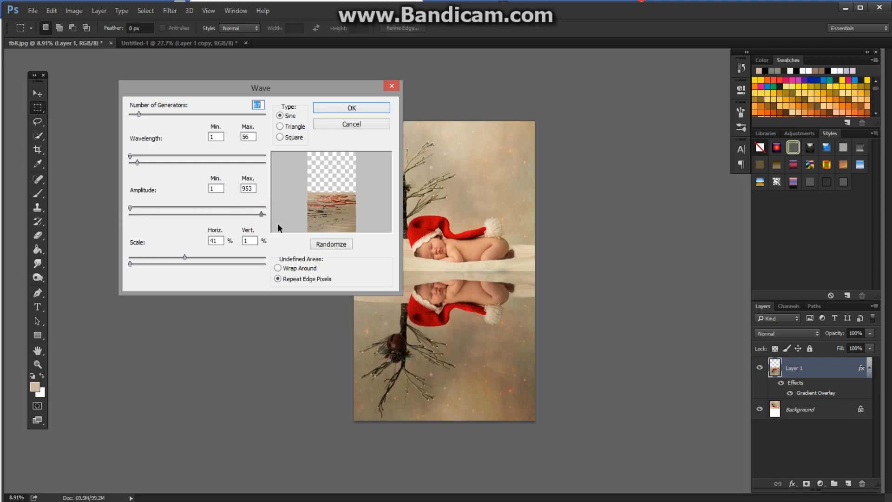
click(293, 223)
drag(137, 210, 135, 230)
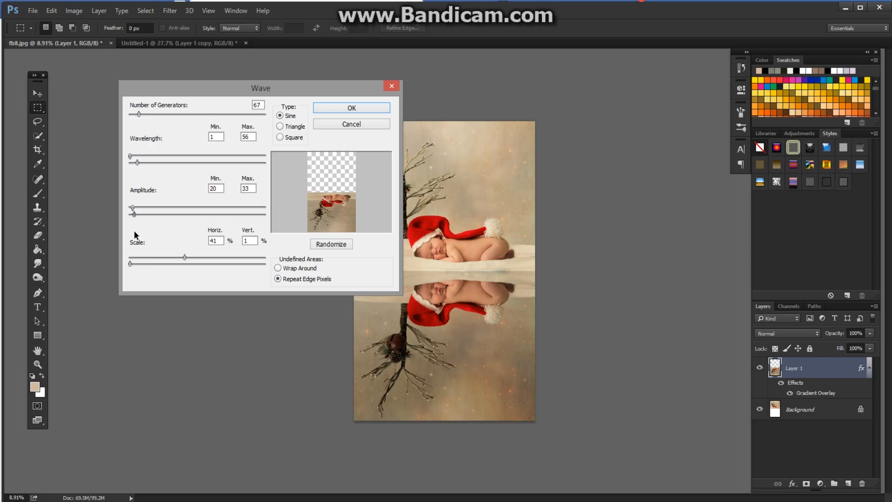
mouse_move(133, 212)
mouse_down()
mouse_move(134, 227)
mouse_move(134, 220)
mouse_up()
click(132, 207)
Try the Wave distortion with the number of generators raised to about 795, and undo it.
click(138, 115)
drag(138, 115, 238, 141)
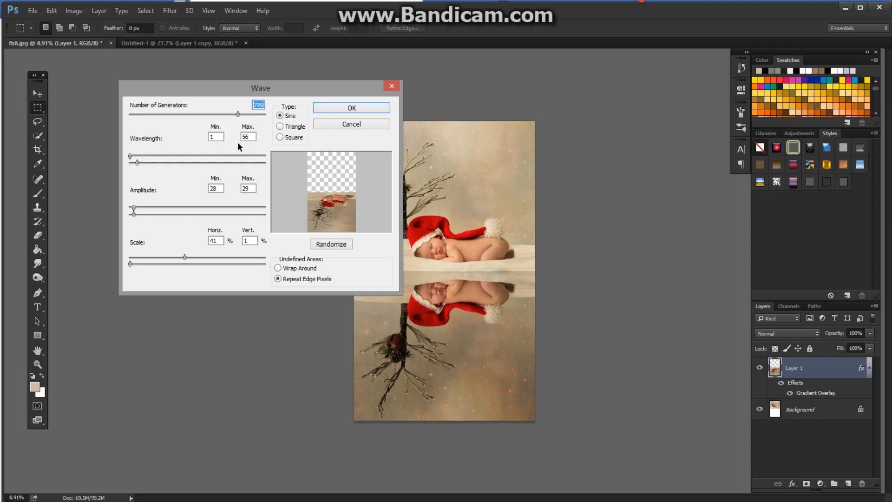
click(326, 110)
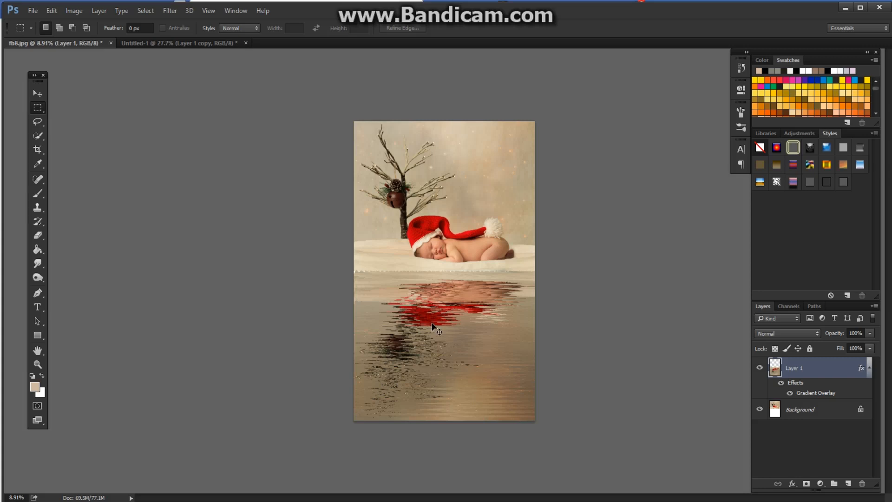
key(ctrl+z)
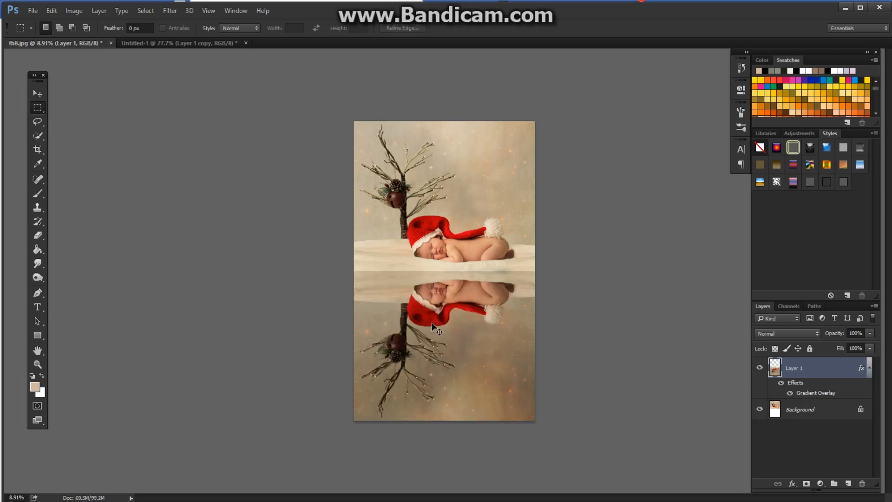
Reapply the Wave distortion to Layer 1 with far fewer generators for a gentler ripple.
click(175, 13)
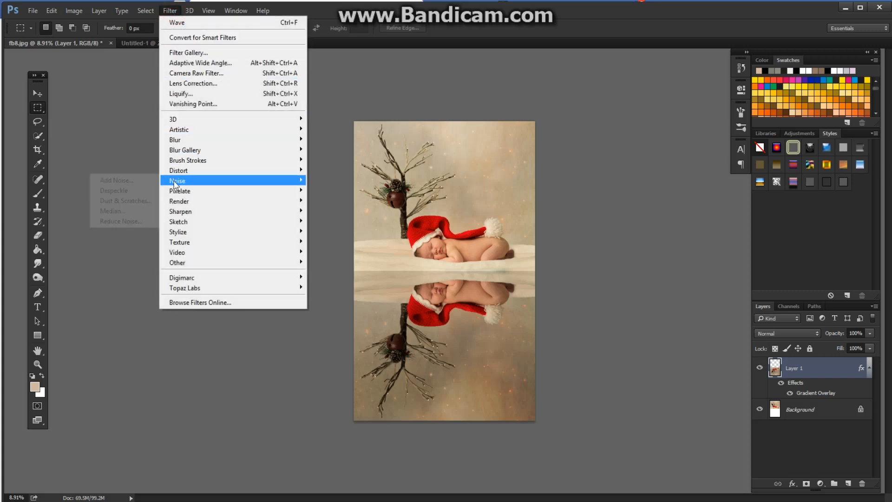
mouse_move(176, 171)
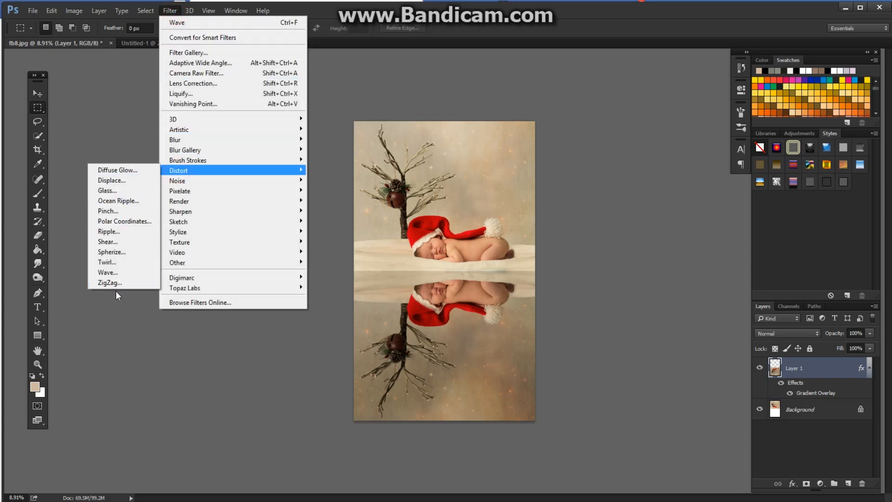
click(119, 275)
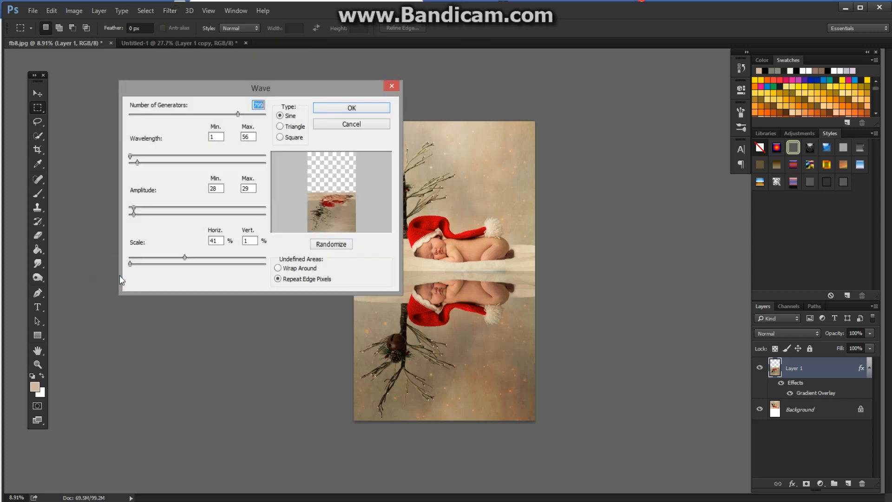
drag(238, 113, 149, 130)
click(371, 110)
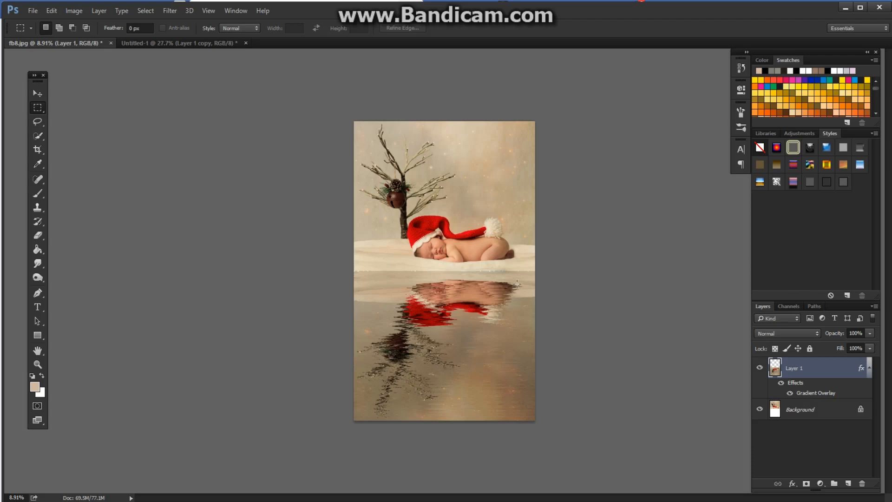
Apply a Motion Blur to the rippled reflection on Layer 1 with angle 0° and a distance of 55 pixels.
scroll(517, 283, up, 5)
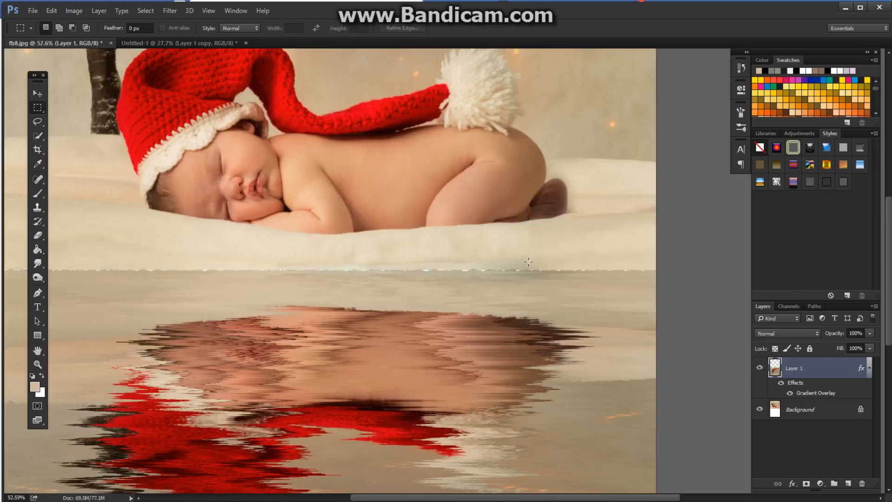
scroll(503, 275, up, 1)
scroll(308, 273, down, 4)
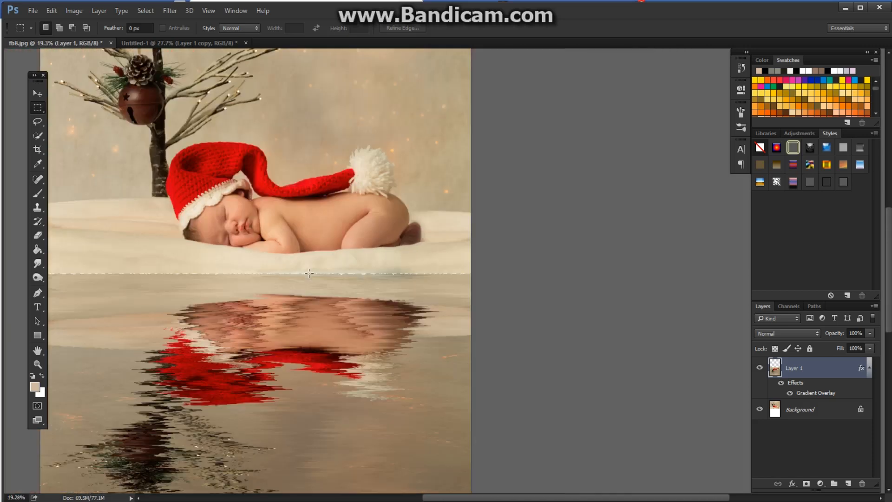
scroll(308, 273, down, 3)
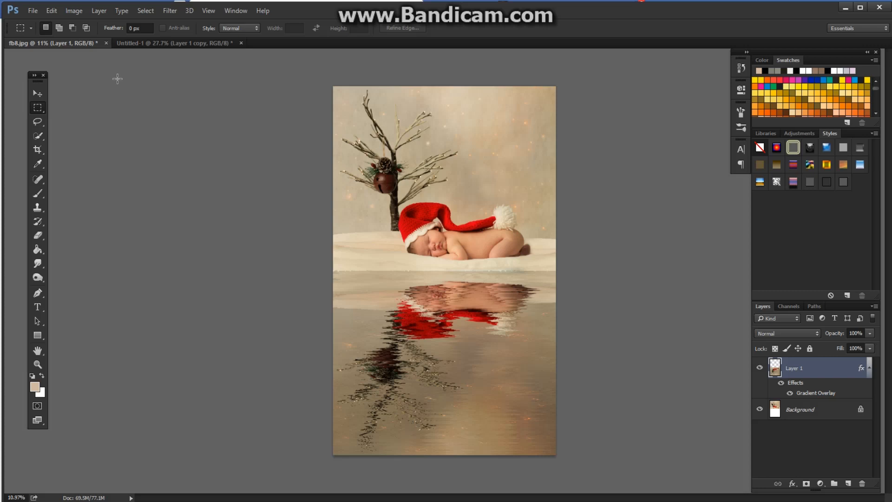
click(174, 16)
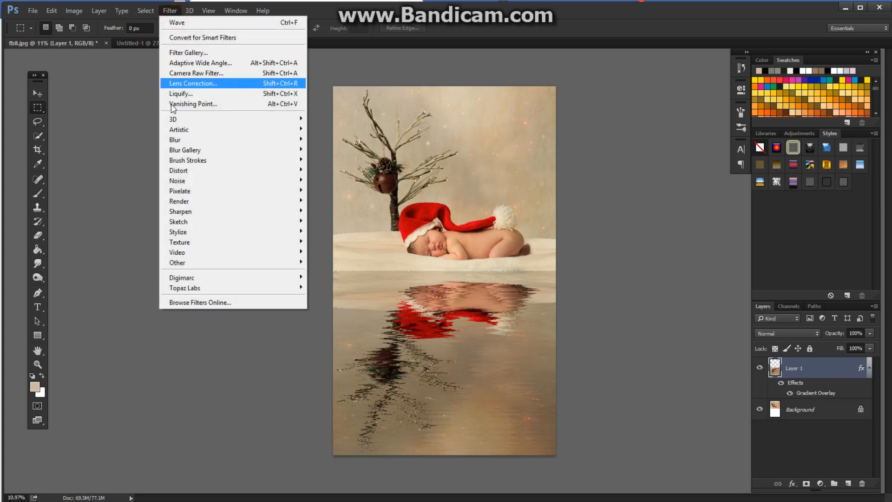
mouse_move(174, 140)
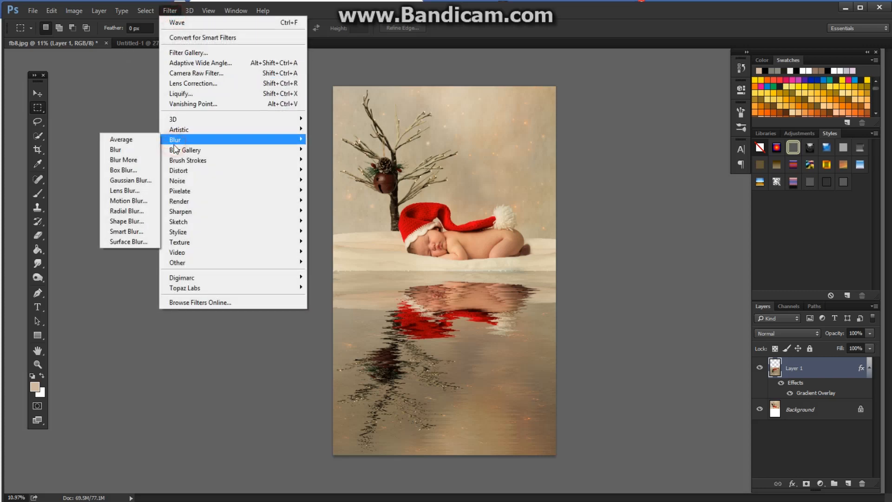
click(139, 197)
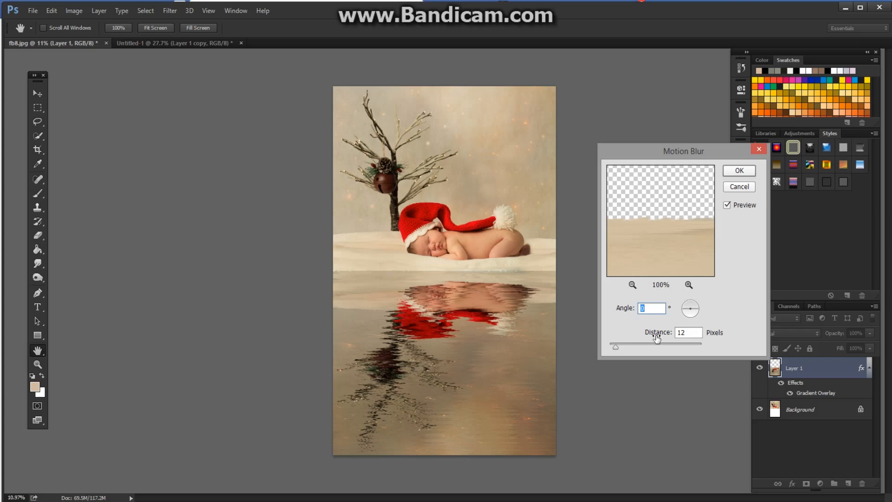
drag(622, 344, 623, 344)
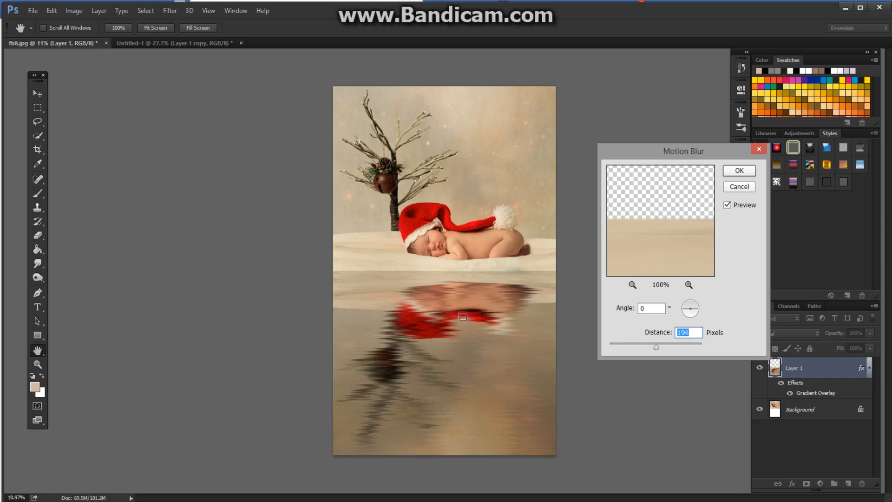
click(634, 344)
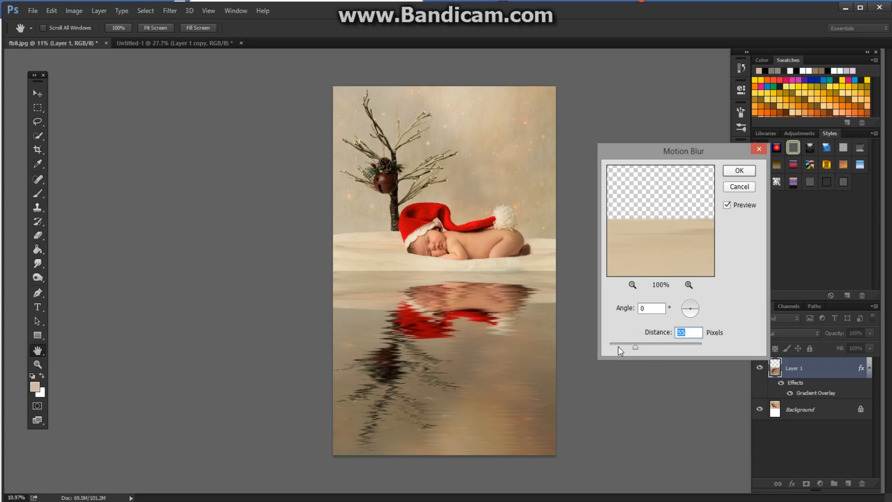
click(726, 205)
click(728, 206)
click(740, 170)
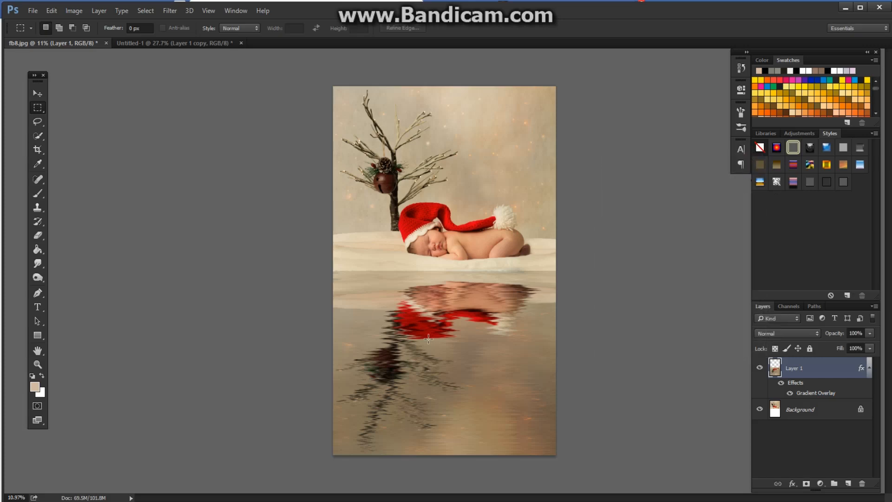
Move the reflection layer up slightly to cover the jagged white seam below the blanket.
key(ctrl+0)
scroll(385, 190, up, 3)
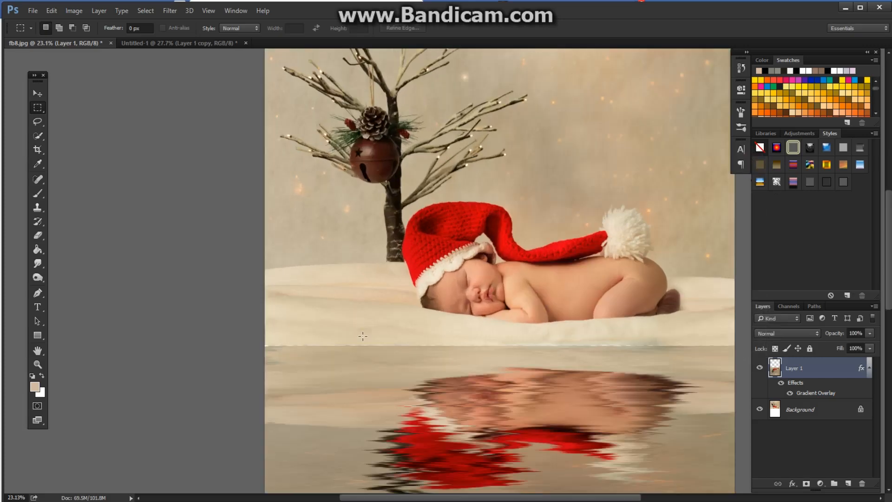
scroll(363, 336, up, 4)
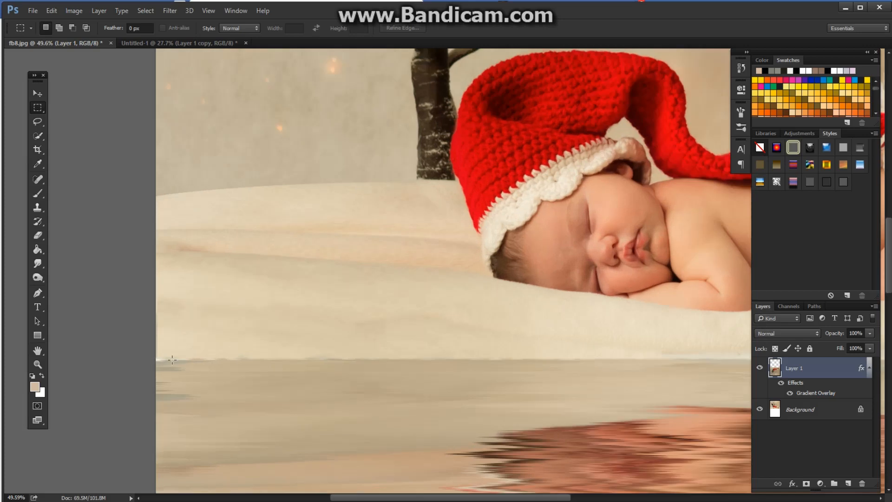
scroll(348, 386, down, 6)
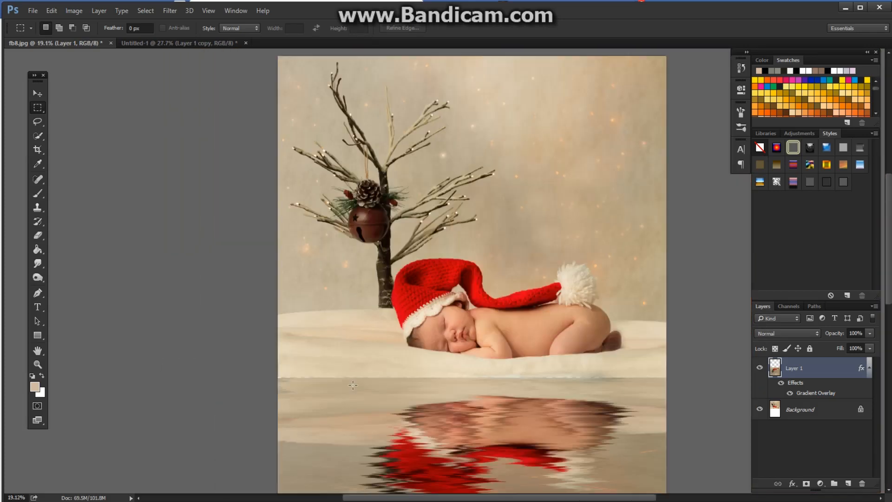
scroll(353, 385, down, 1)
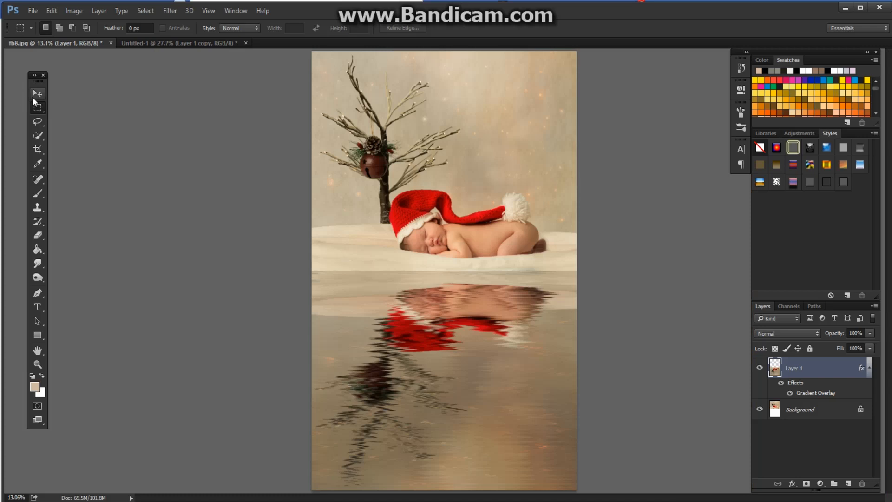
click(34, 97)
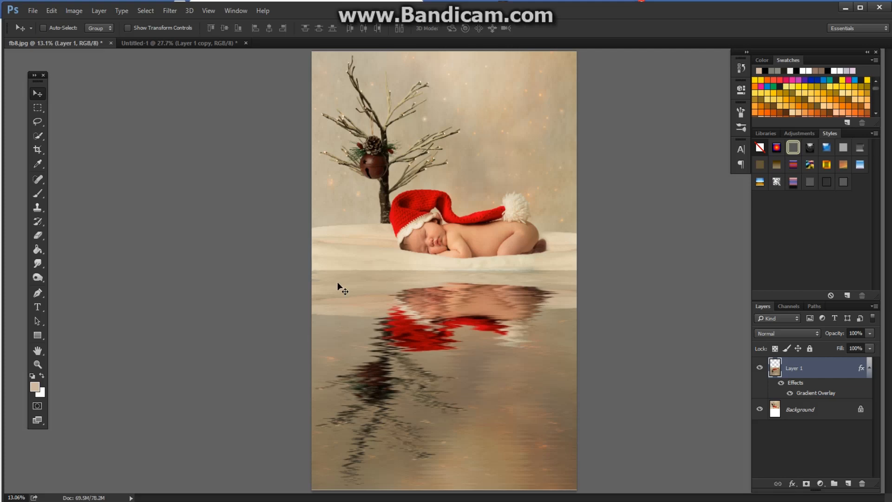
scroll(342, 280, up, 3)
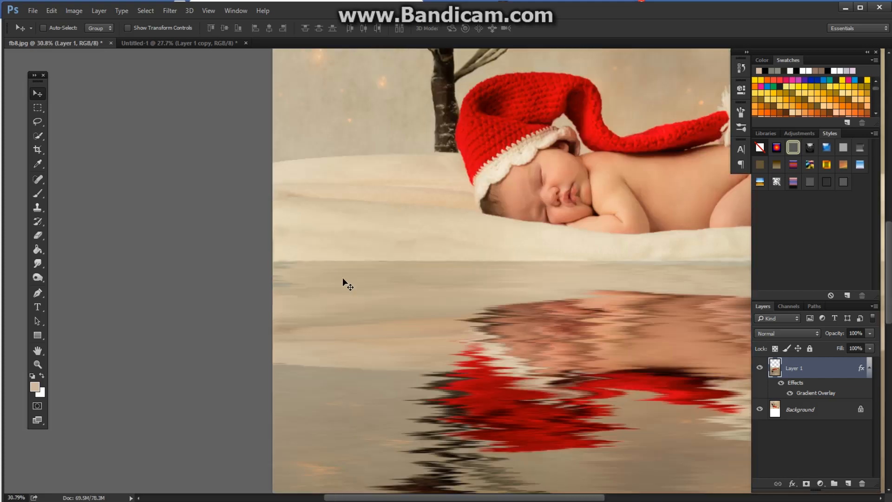
scroll(343, 280, up, 2)
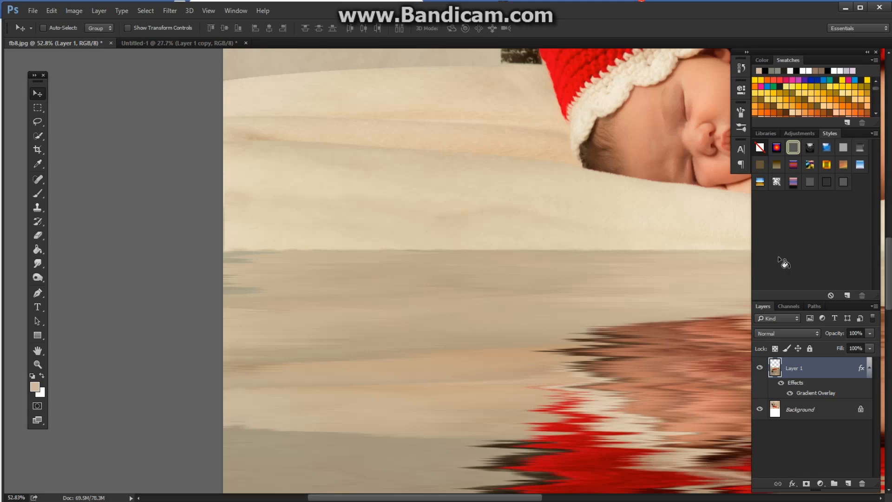
scroll(454, 261, down, 3)
scroll(453, 261, down, 2)
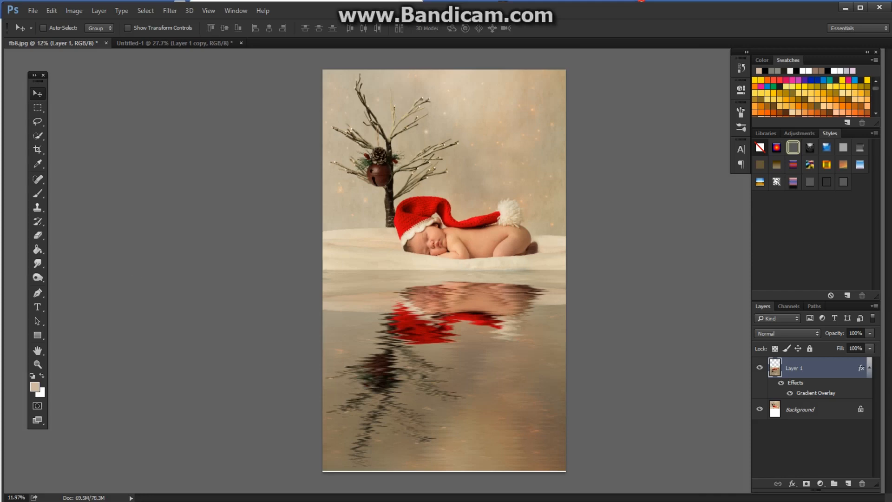
Trim Layer 1's ragged upper edge outside a rectangular selection of the reflection, and move the layer up to close the white gap.
click(43, 108)
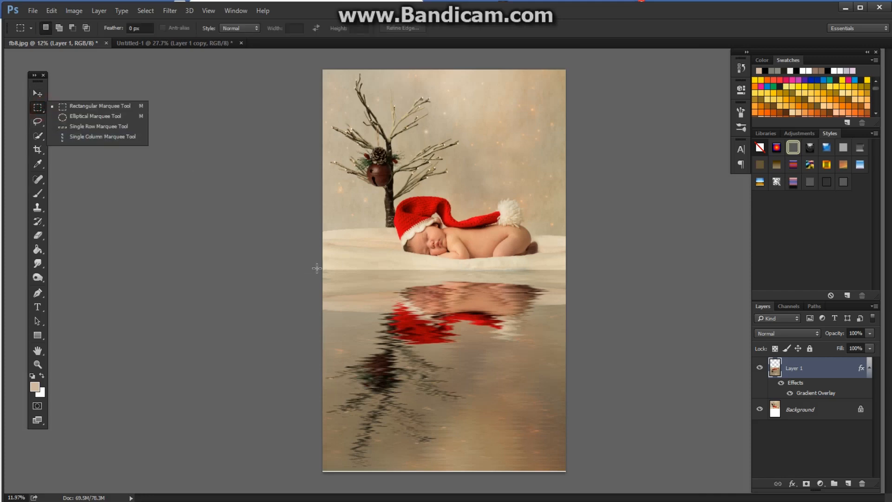
drag(320, 271, 586, 472)
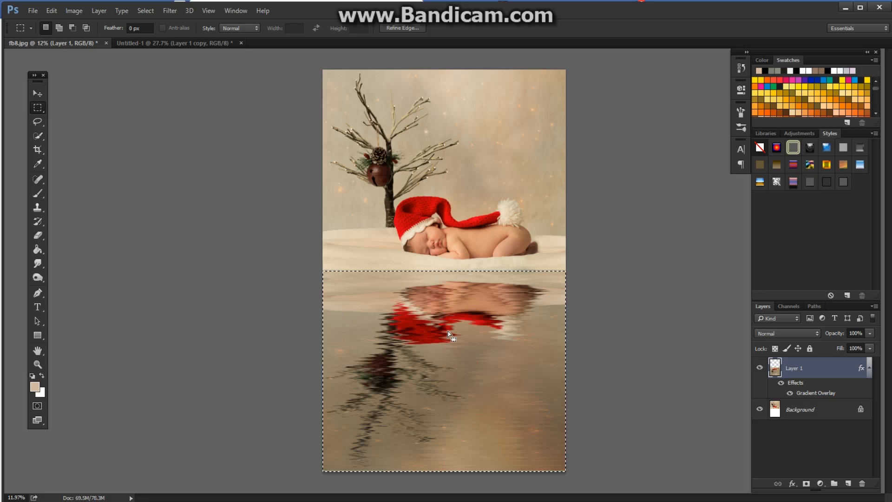
click(145, 11)
click(160, 53)
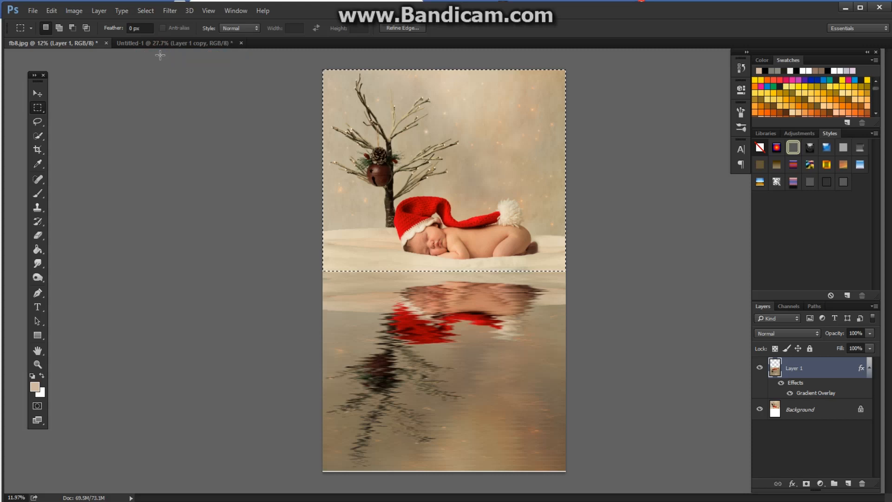
key(ctrl+d)
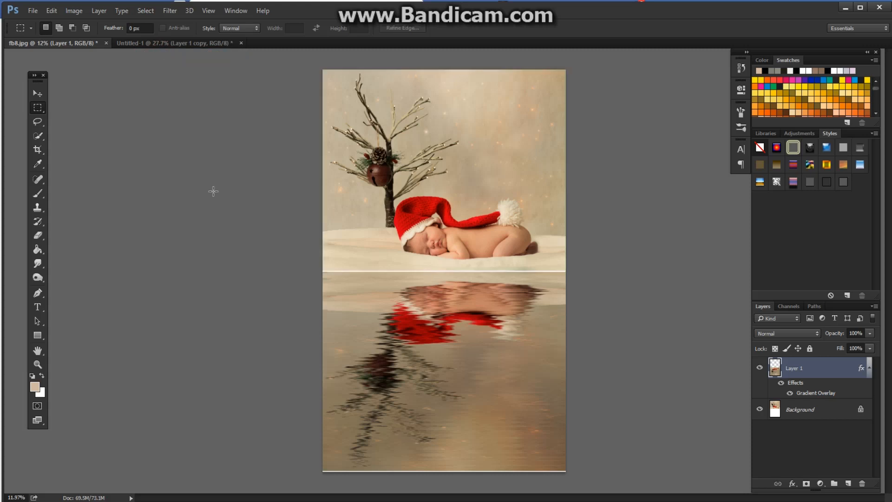
key(v)
drag(367, 319, 370, 324)
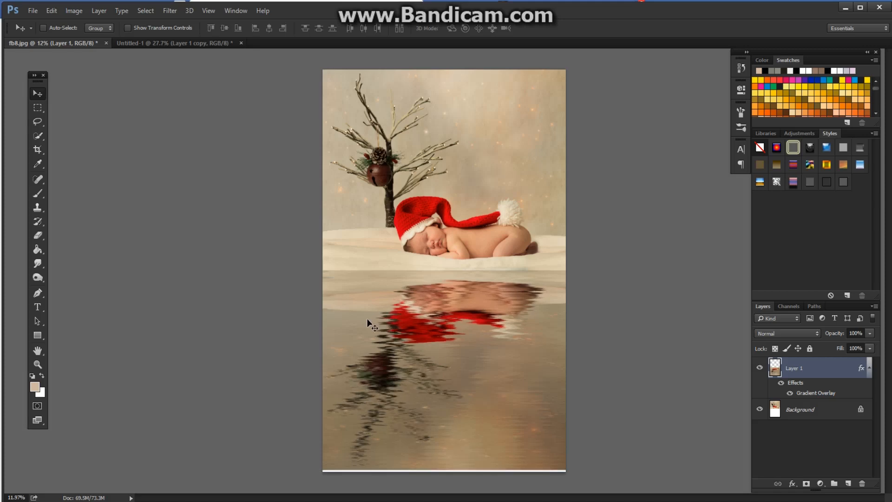
Crop the image to a full-width rectangular selection from its upper edge down through the middle of the tree's reflection, and clear the selection.
scroll(376, 303, up, 3)
scroll(376, 300, up, 3)
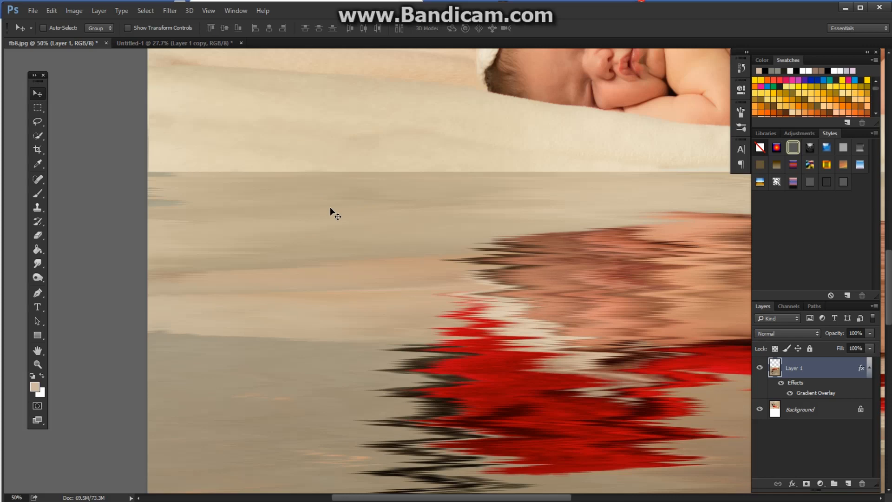
scroll(361, 217, down, 5)
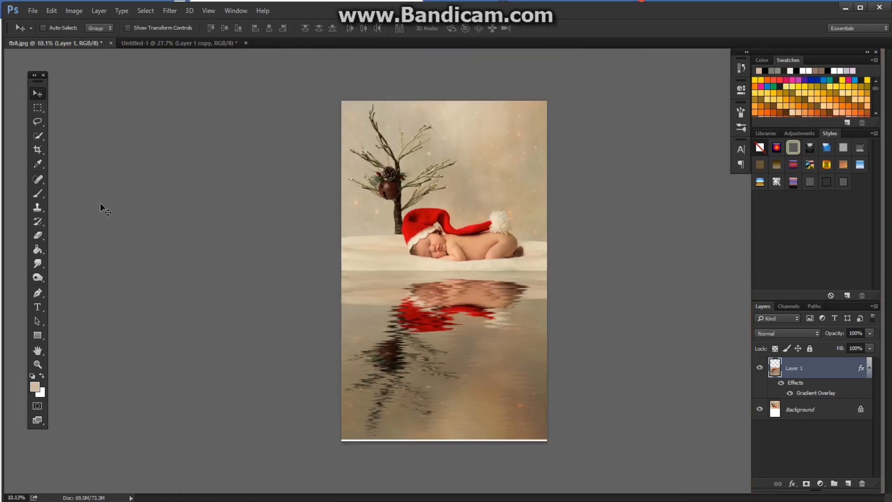
click(37, 107)
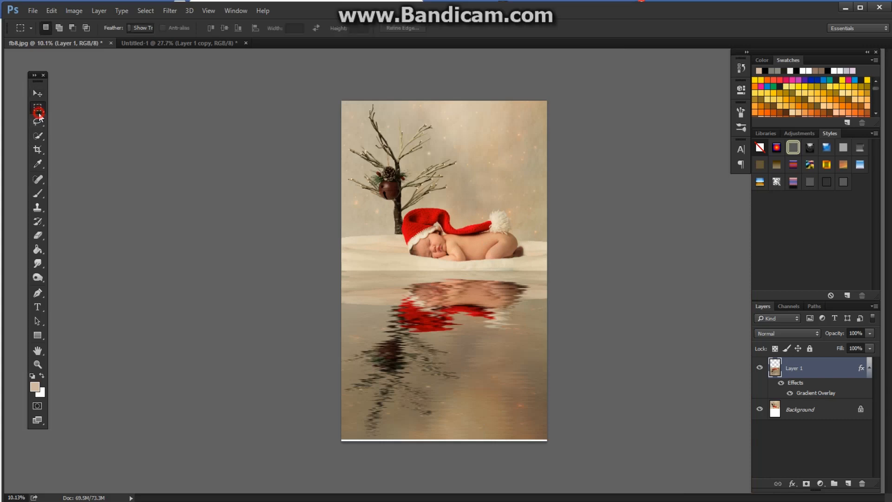
drag(334, 95, 555, 373)
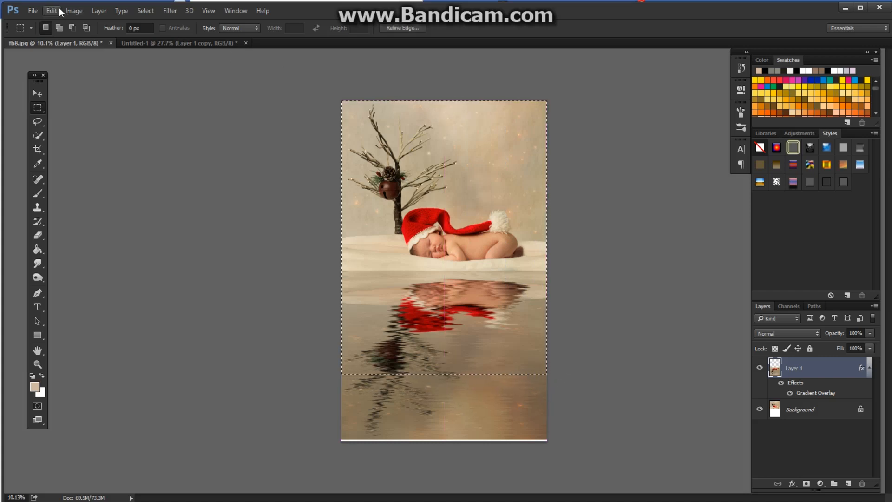
click(74, 11)
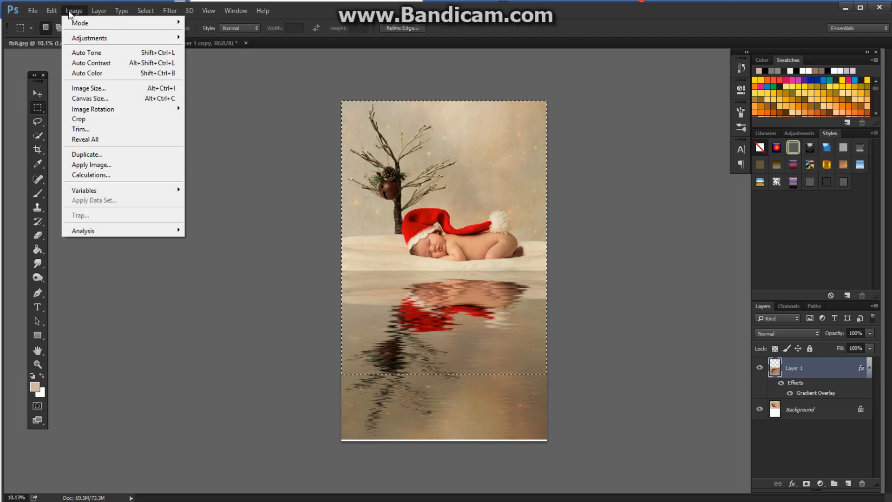
click(96, 120)
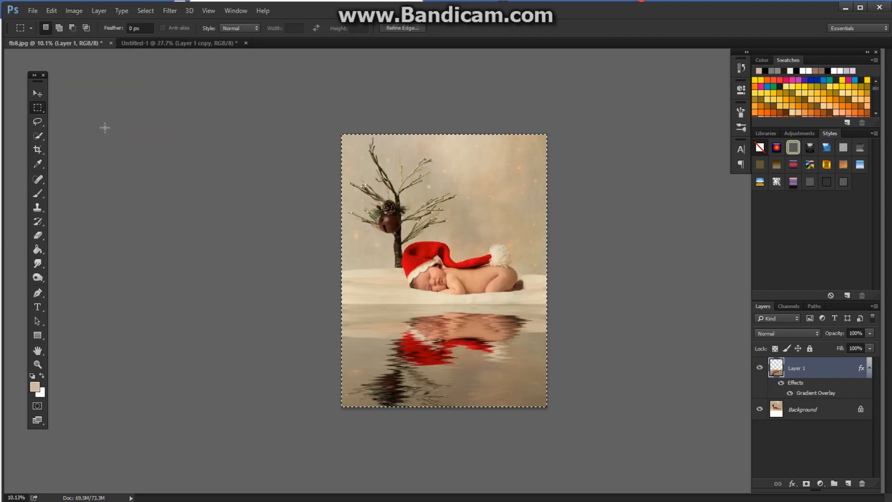
key(ctrl+d)
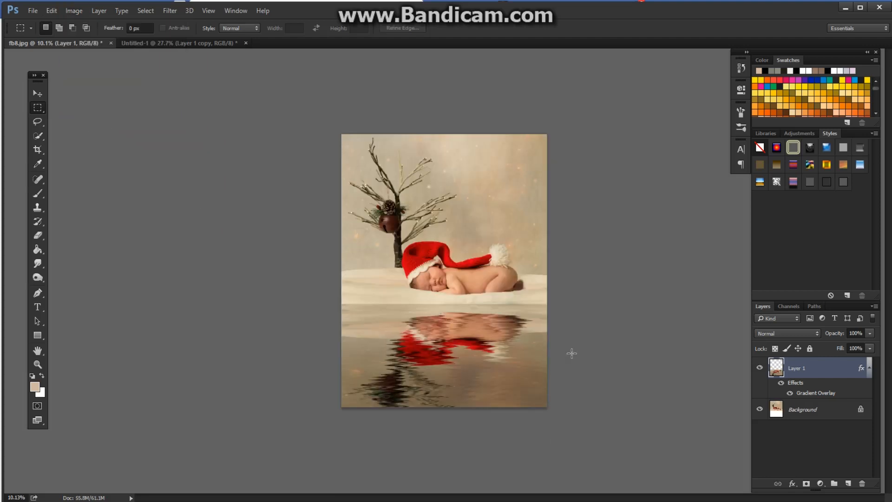
Switch to the Untitled-1 document to examine its finished water reflection.
click(215, 44)
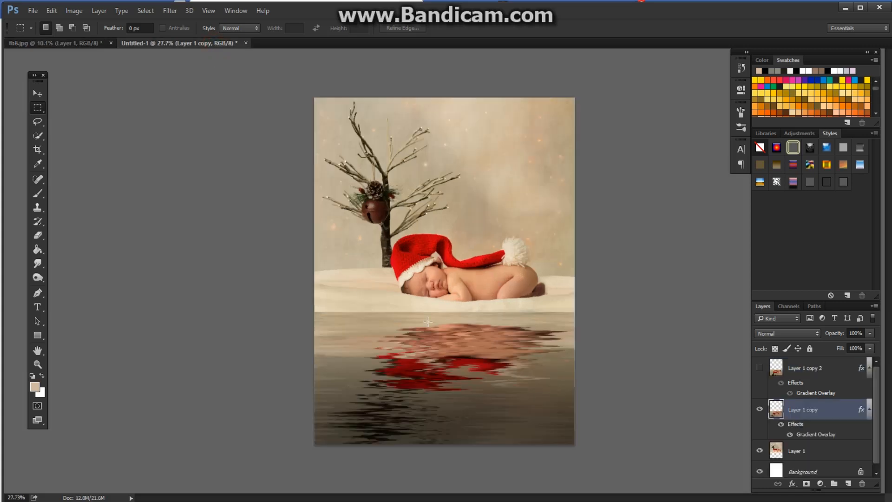